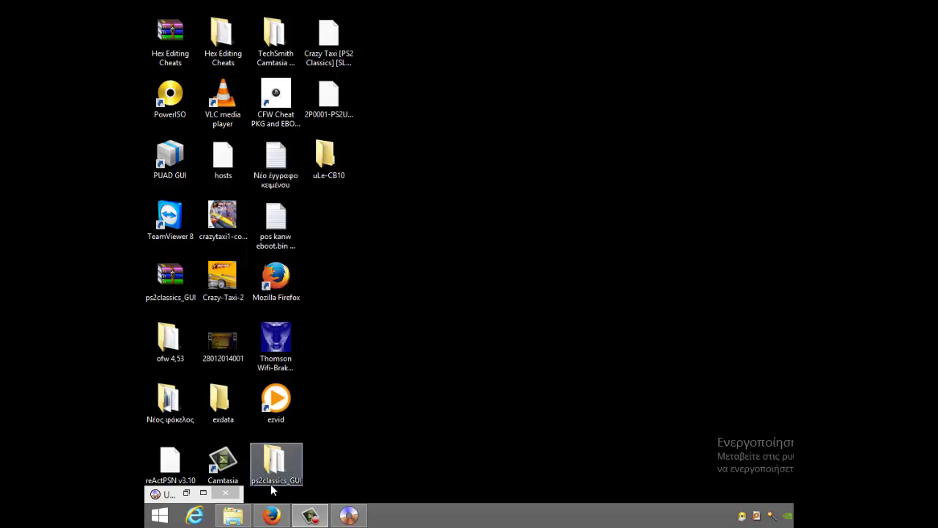
Switch to UltraISO with the Cold Fear image and examine the LBA values of its root files and folders
left_click(230, 519)
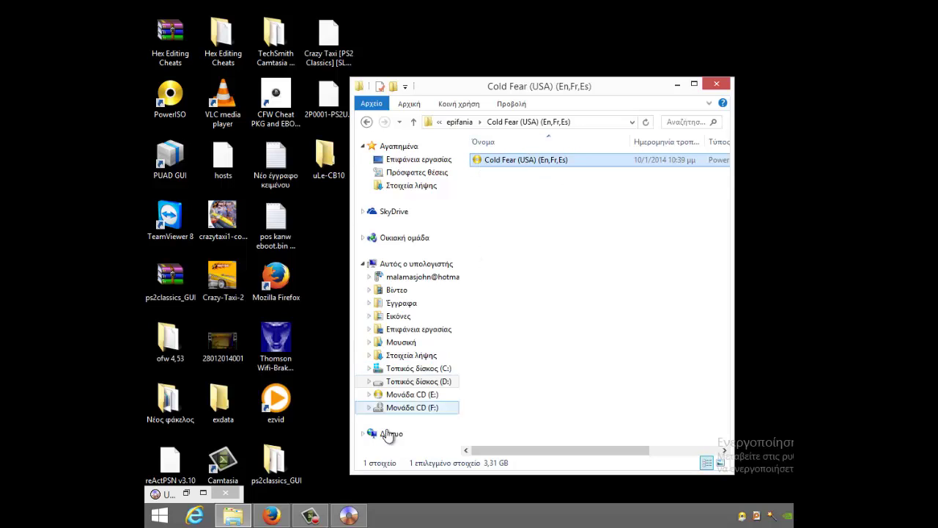
left_click(353, 517)
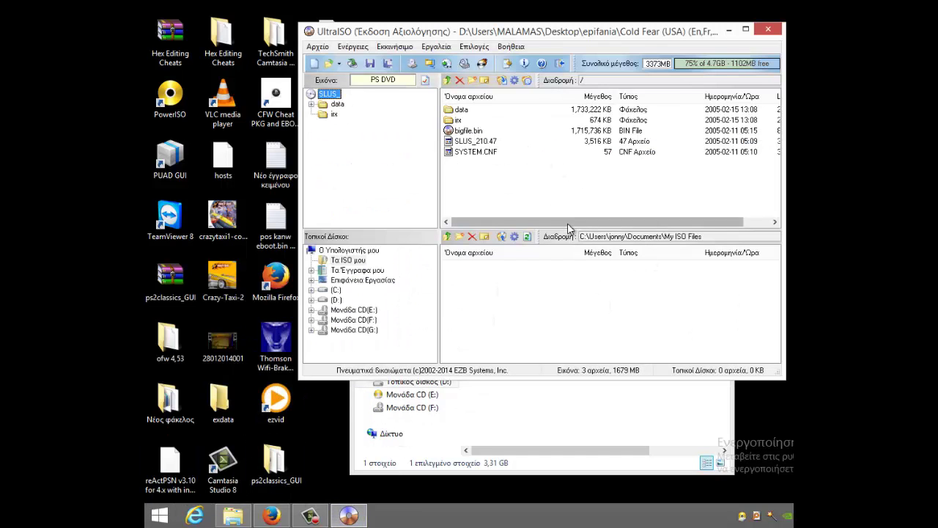
left_click_drag(570, 222, 640, 222)
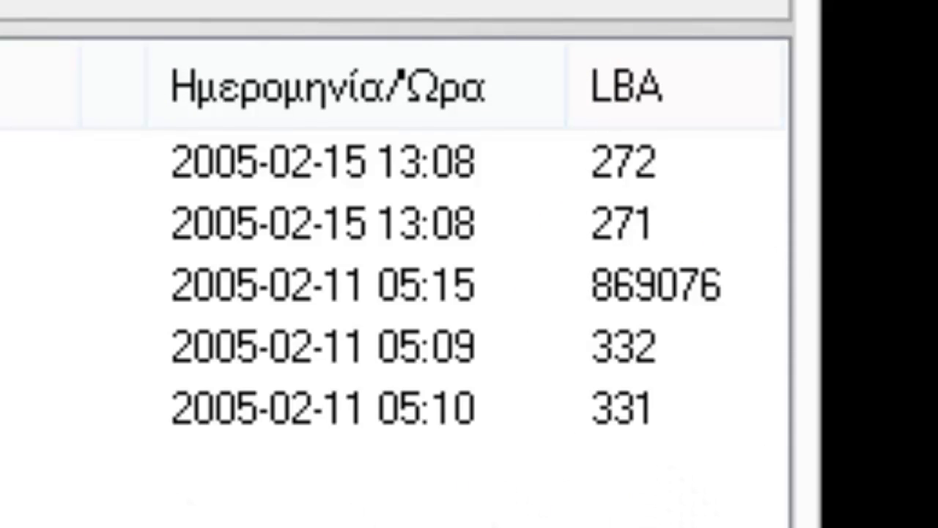
scroll(396, 279, "left", 3)
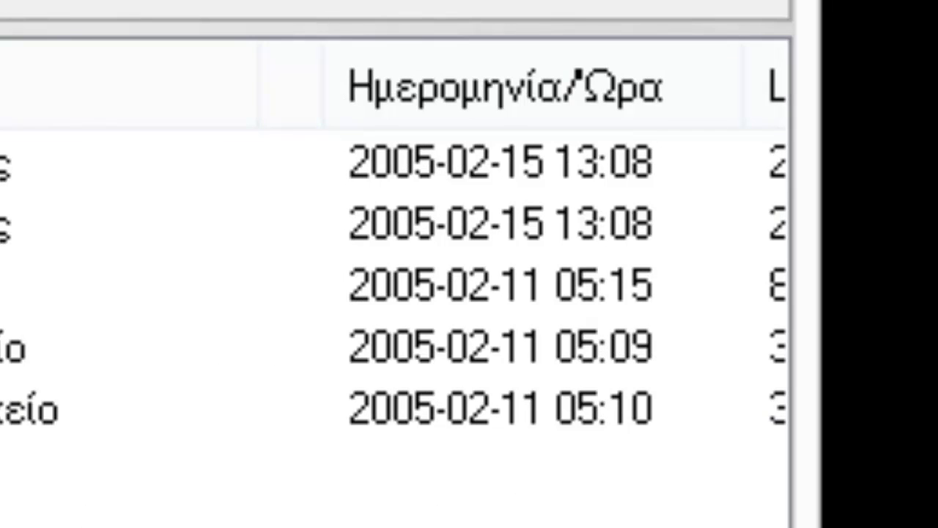
scroll(396, 278, "right", 3)
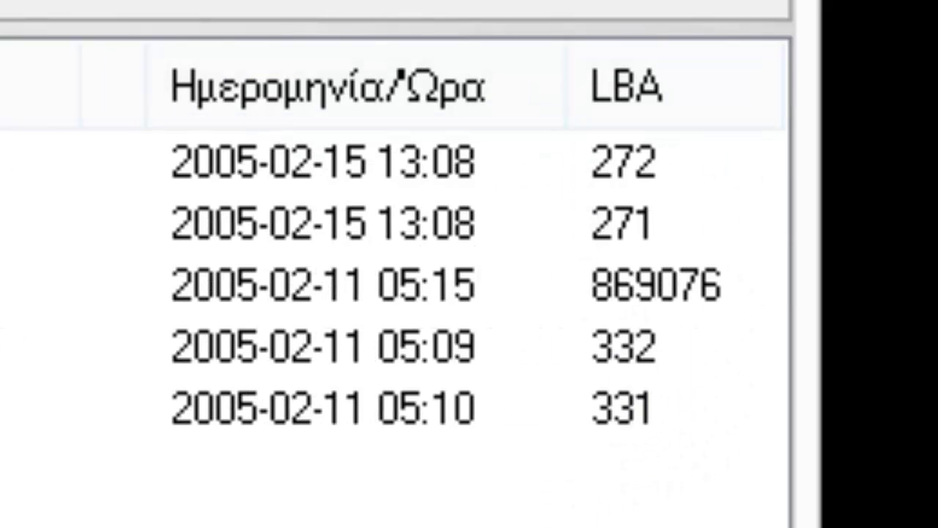
scroll(396, 279, "left", 2)
scroll(396, 278, "right", 2)
scroll(395, 278, "left", 3)
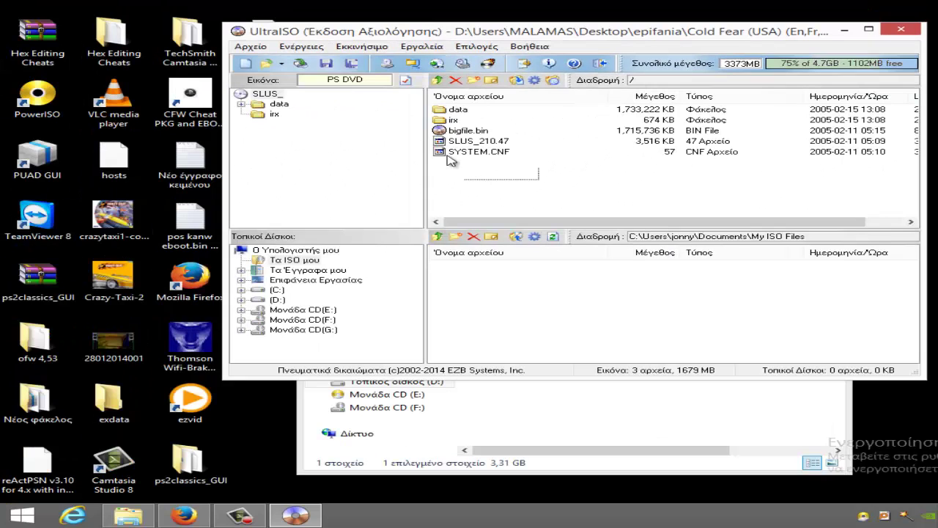
Minimize the Cold Fear folder window behind UltraISO and leave no files selected in the disc image
left_click_drag(538, 180, 443, 106)
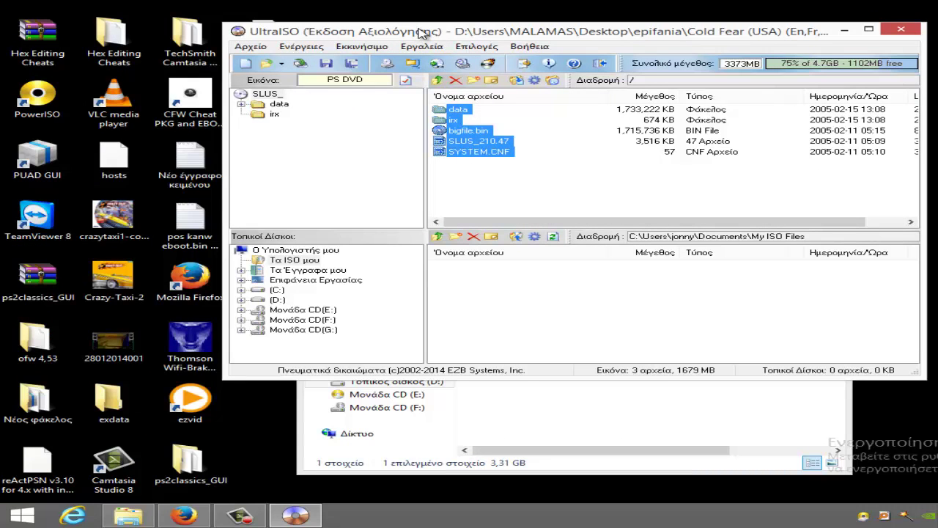
left_click_drag(421, 35, 462, 30)
left_click(600, 399)
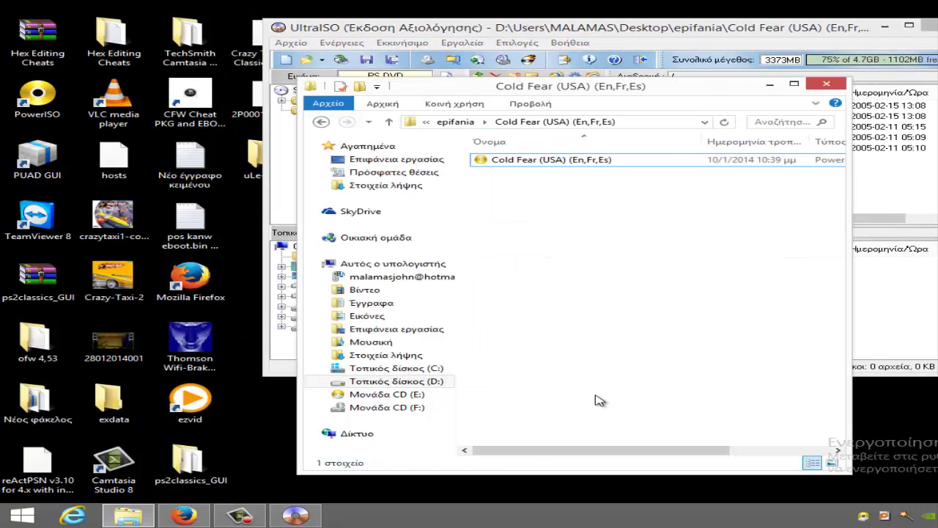
left_click(770, 84)
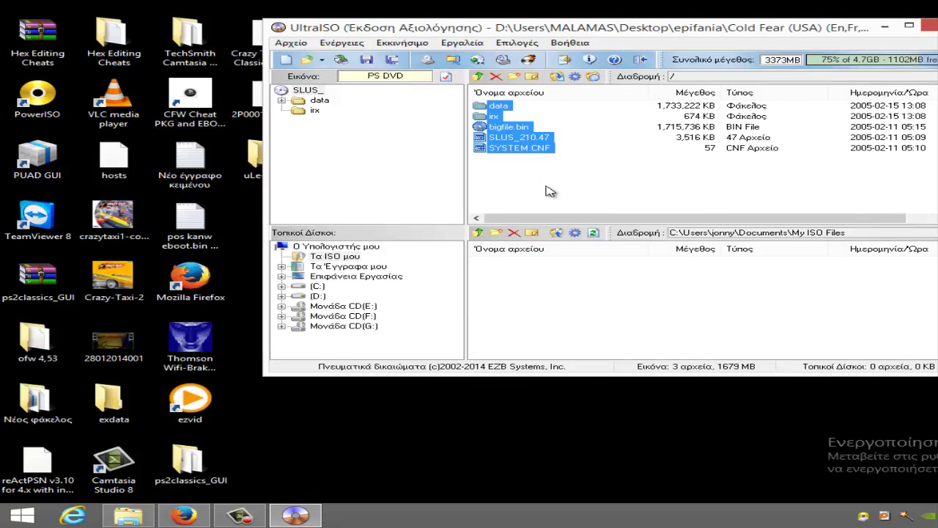
left_click(519, 171)
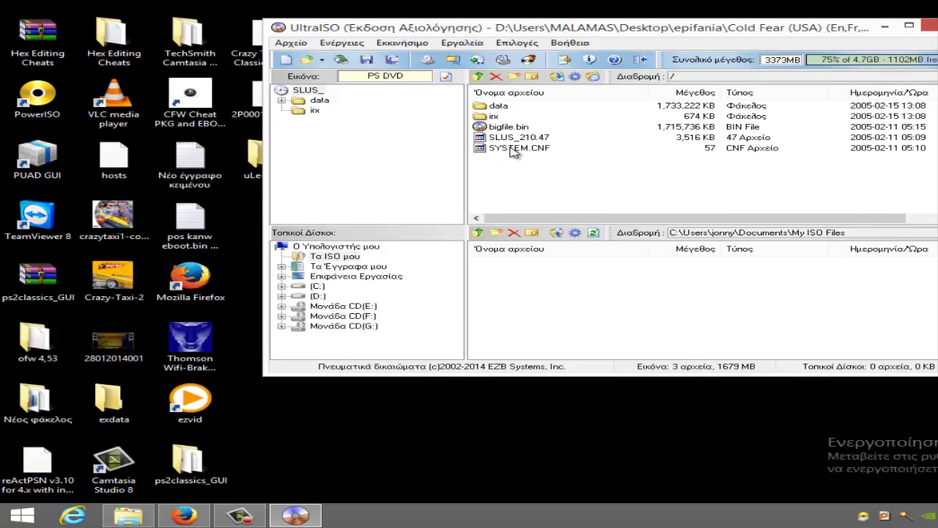
Delete SYSTEM.CNF from the root of the disc image
left_click(514, 150)
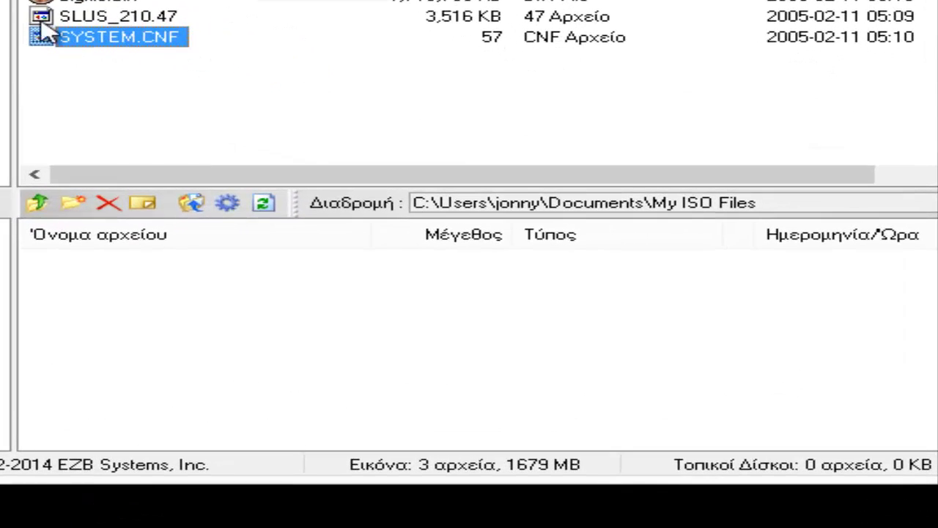
right_click(118, 49)
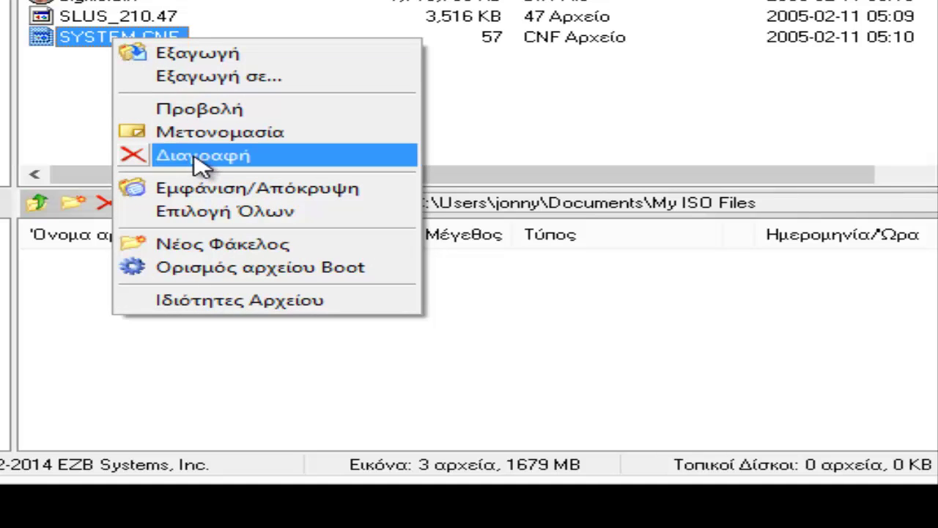
left_click(200, 165)
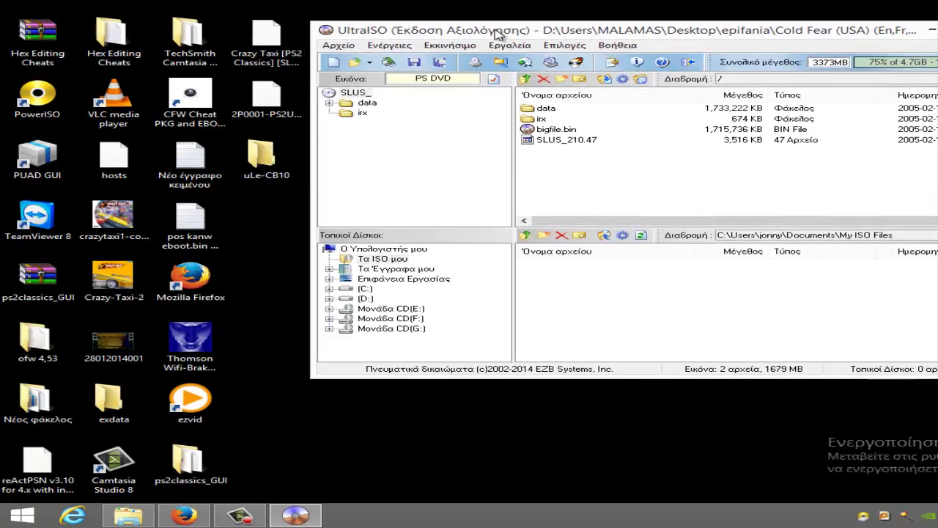
Extract SLUS_210.47 from the disc image onto the desktop, below the uLe-CB10 folder
left_click_drag(496, 34, 528, 42)
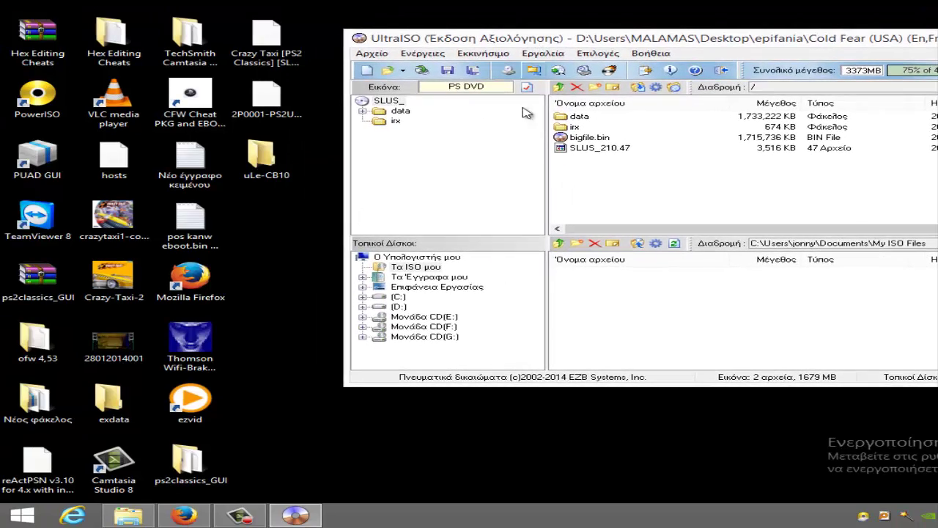
left_click(584, 150)
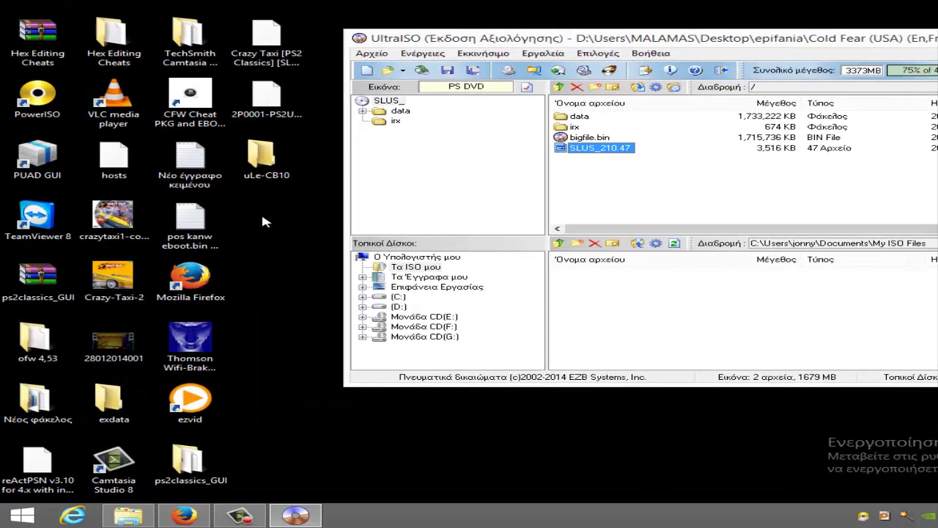
left_click_drag(265, 221, 266, 222)
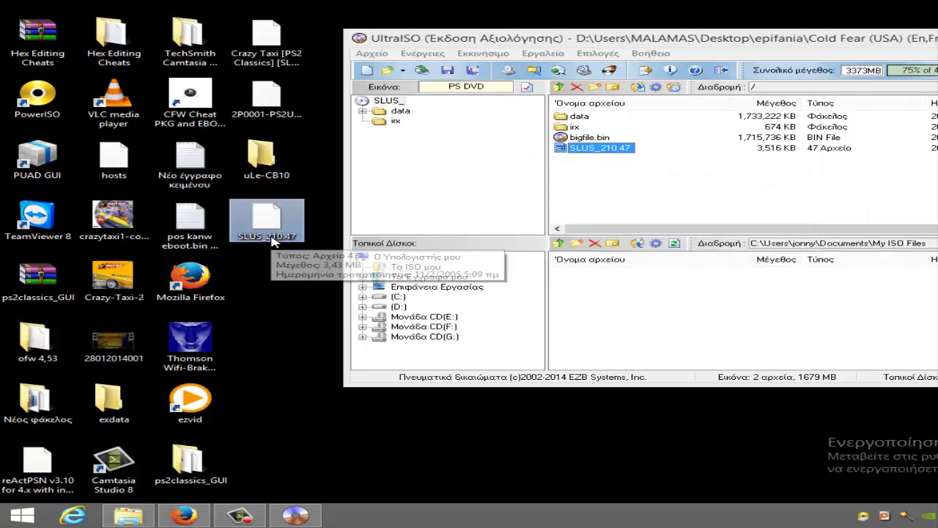
Rename the extracted desktop file to SLUS_210.elf and accept the extension change
left_click(270, 236)
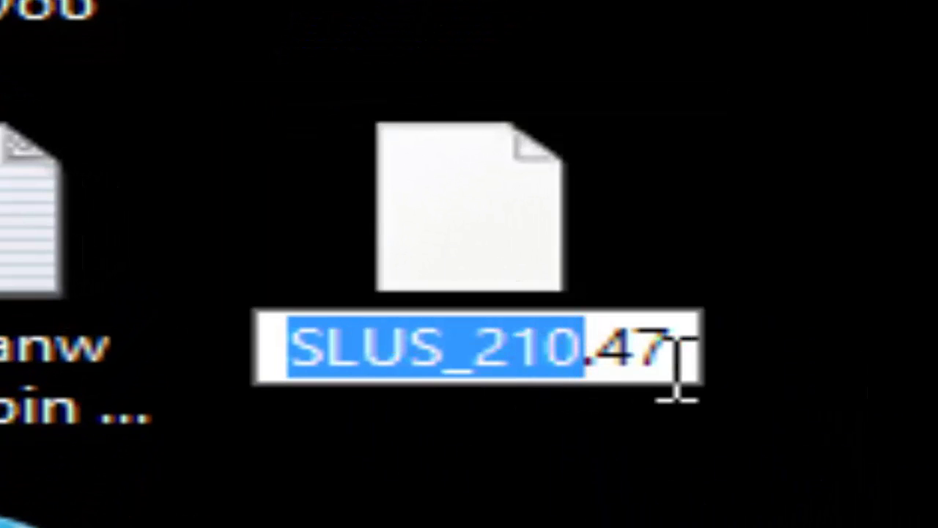
left_click_drag(549, 345, 288, 344)
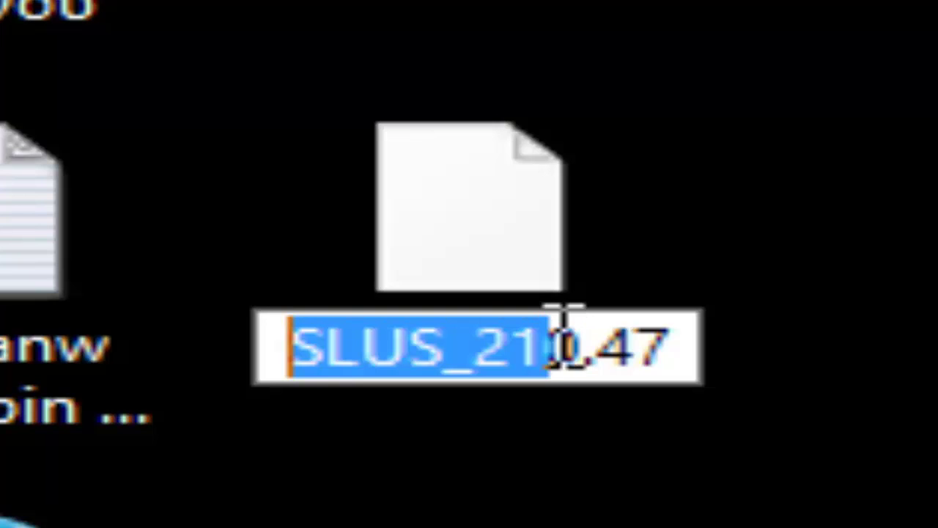
left_click_drag(584, 345, 511, 345)
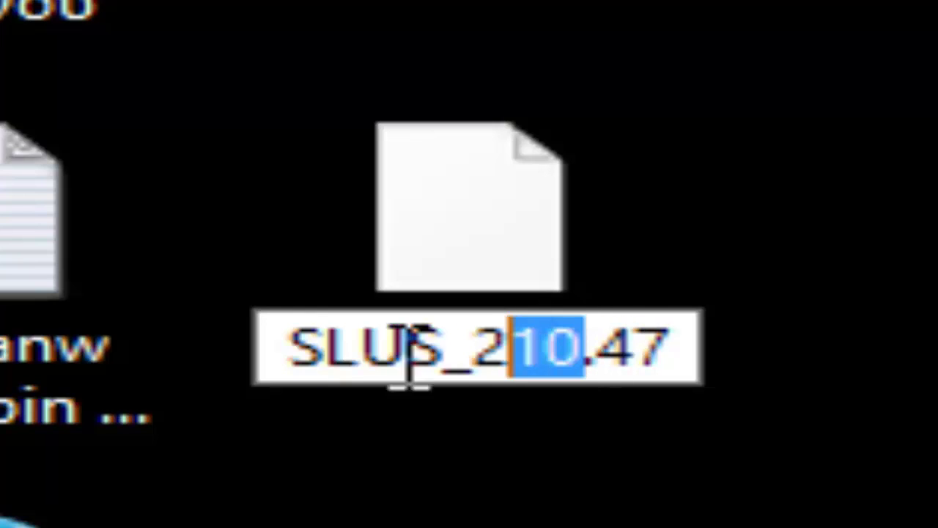
left_click(288, 370, "shift")
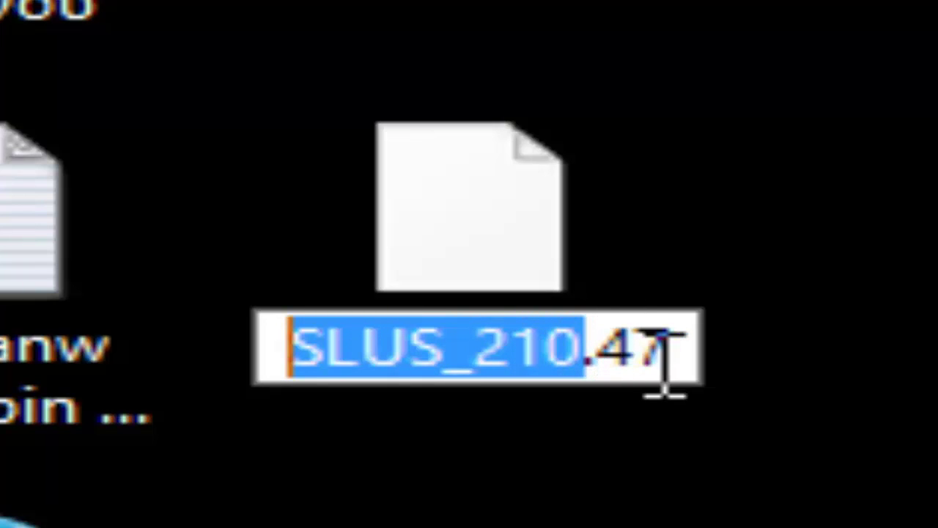
left_click(606, 350)
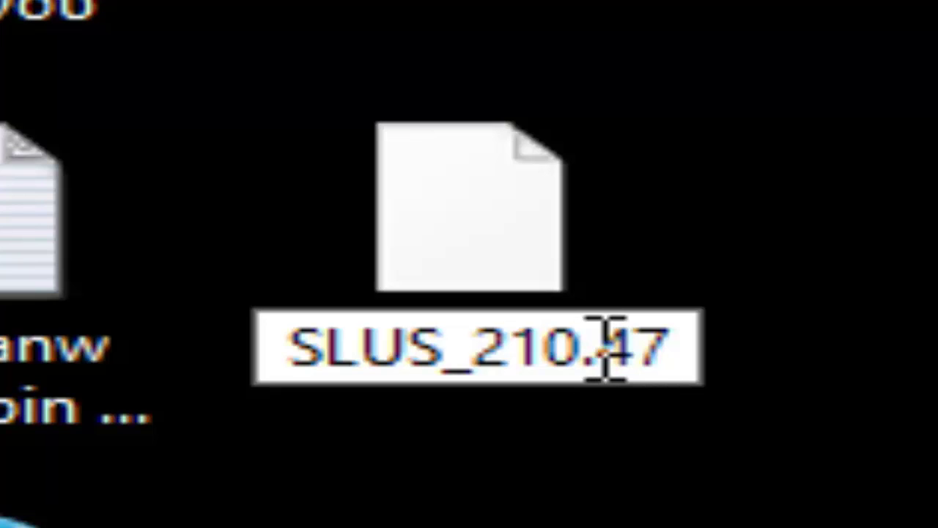
double_click(656, 350)
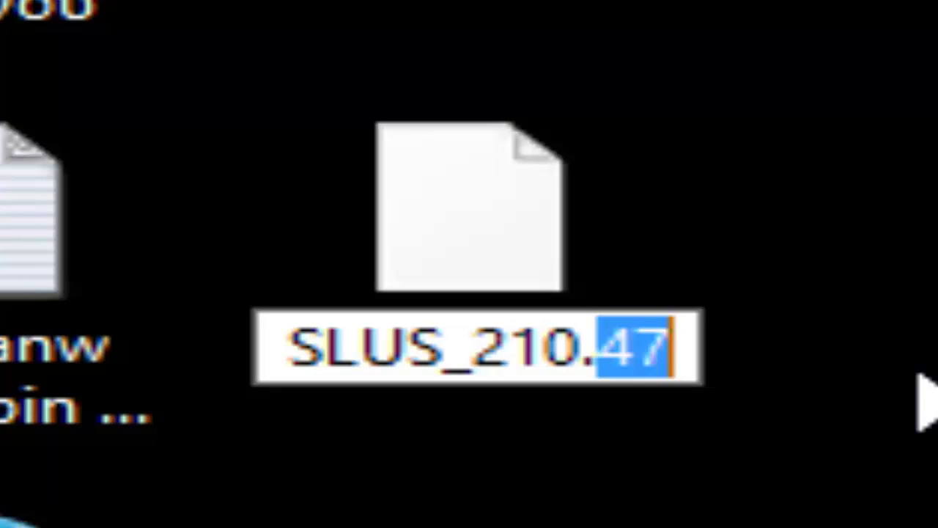
type("elf")
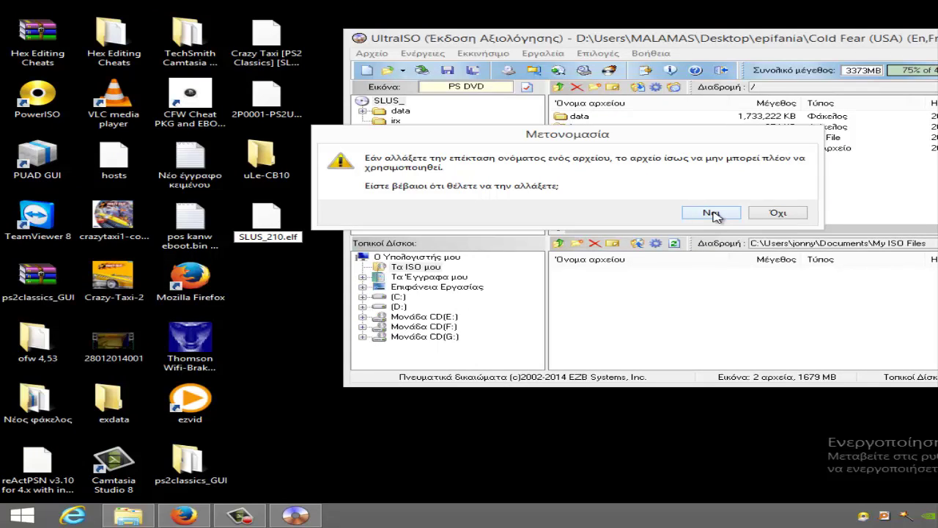
left_click(711, 212)
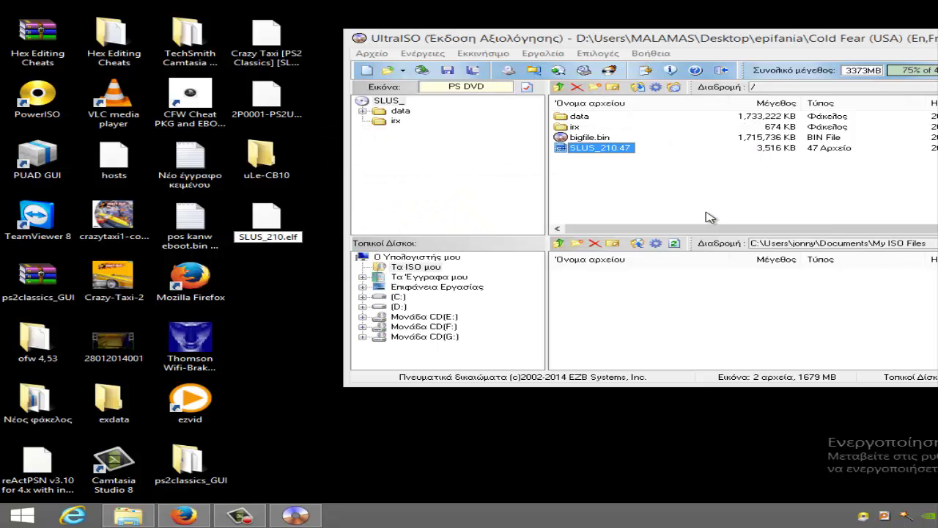
Add SLUS_210.elf from the desktop to the root of the disc image
left_click(270, 242)
left_click_drag(269, 278, 272, 283)
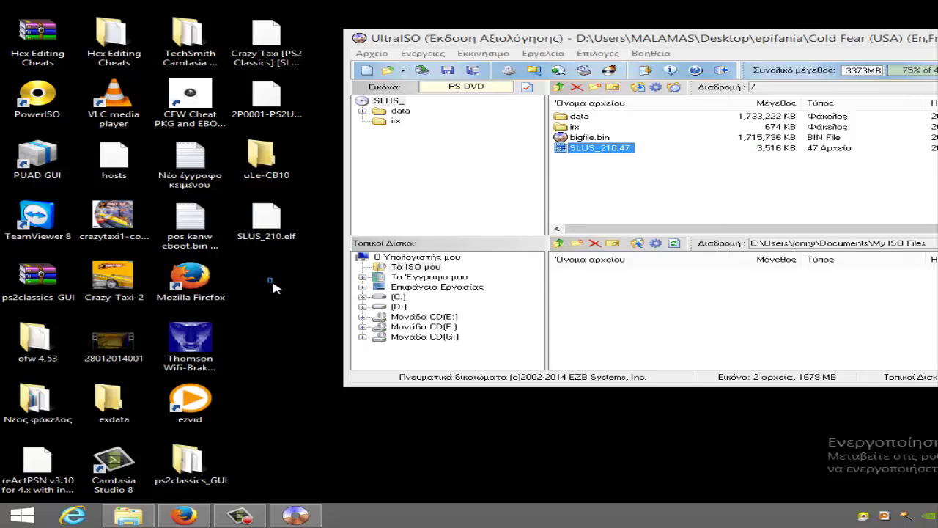
left_click_drag(269, 220, 611, 198)
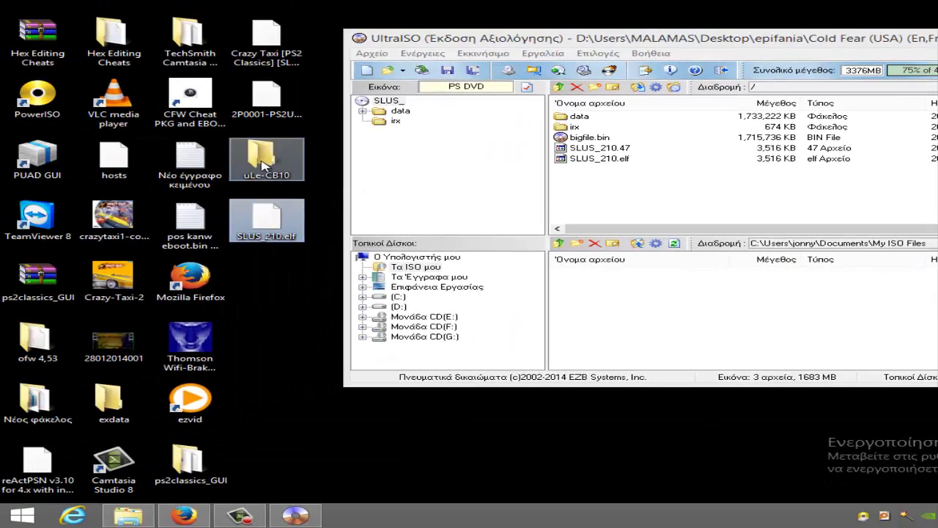
Open the uLe-CB10 desktop folder and narrow its window so that it sits beside UltraISO
left_click(262, 162)
double_click(262, 163)
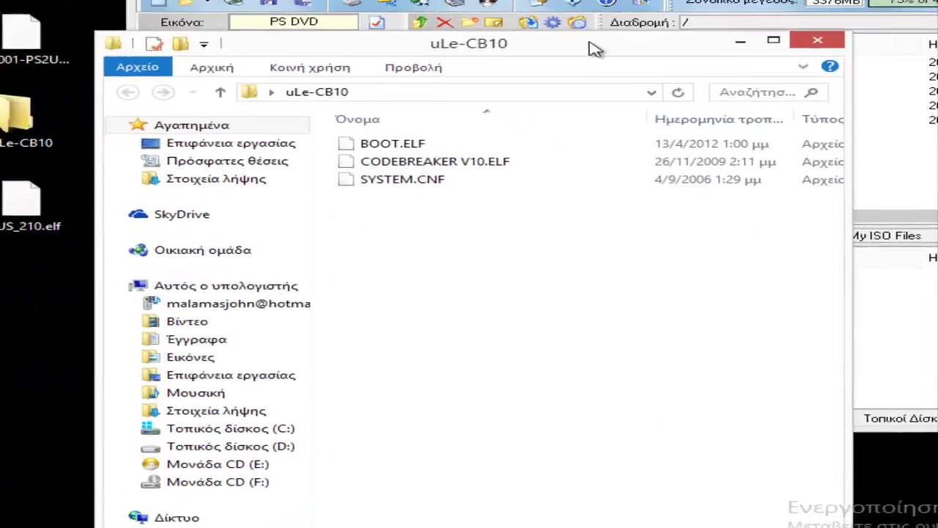
left_click_drag(594, 49, 111, 0)
left_click_drag(296, 56, 304, 57)
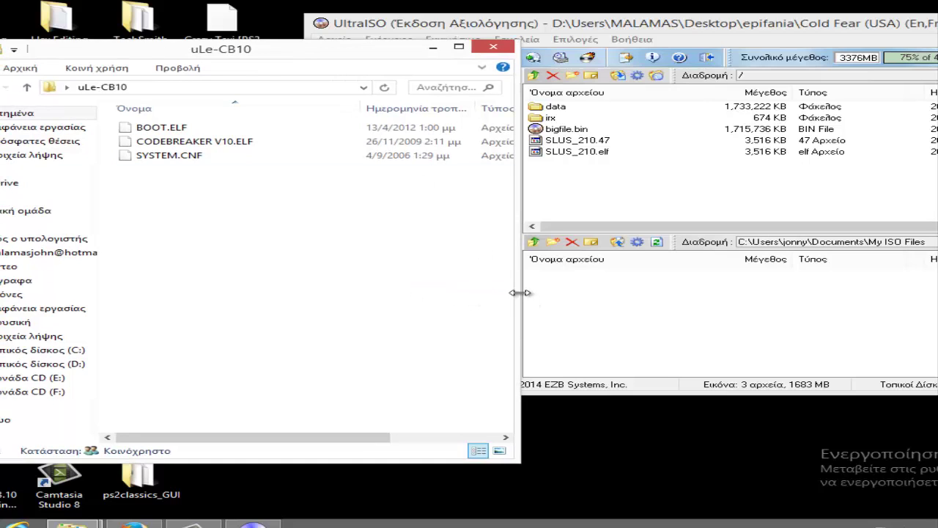
left_click_drag(518, 292, 296, 293)
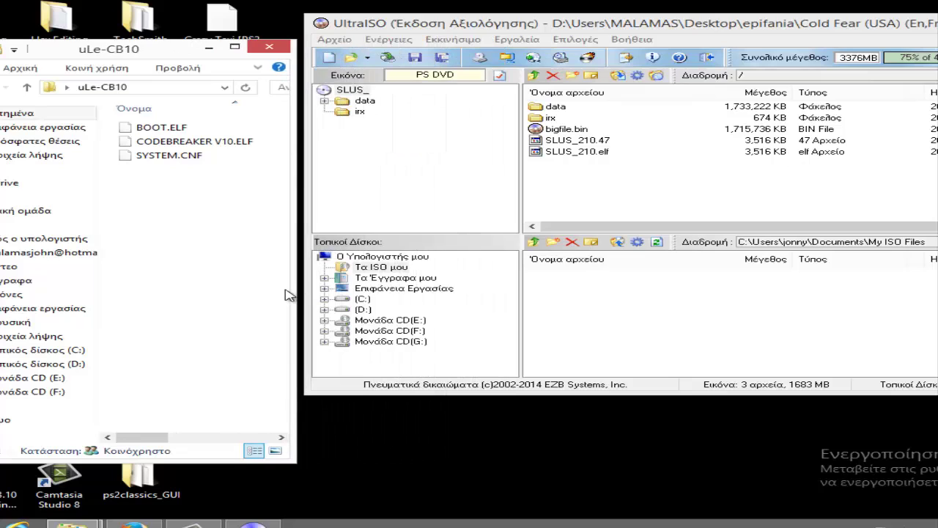
Open SYSTEM.CNF from the uLe-CB10 folder in Notepad, choosing it from the full list of available programs
left_click(168, 157)
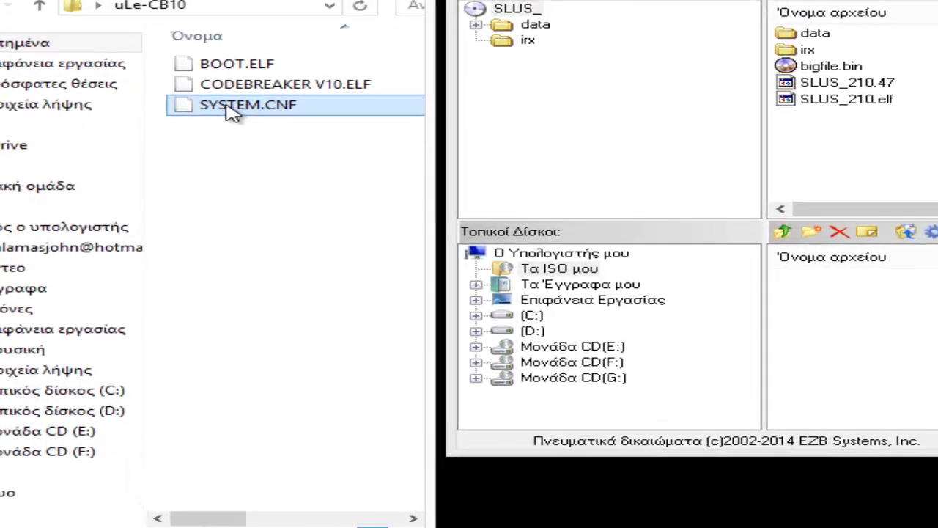
mouse_move(145, 156)
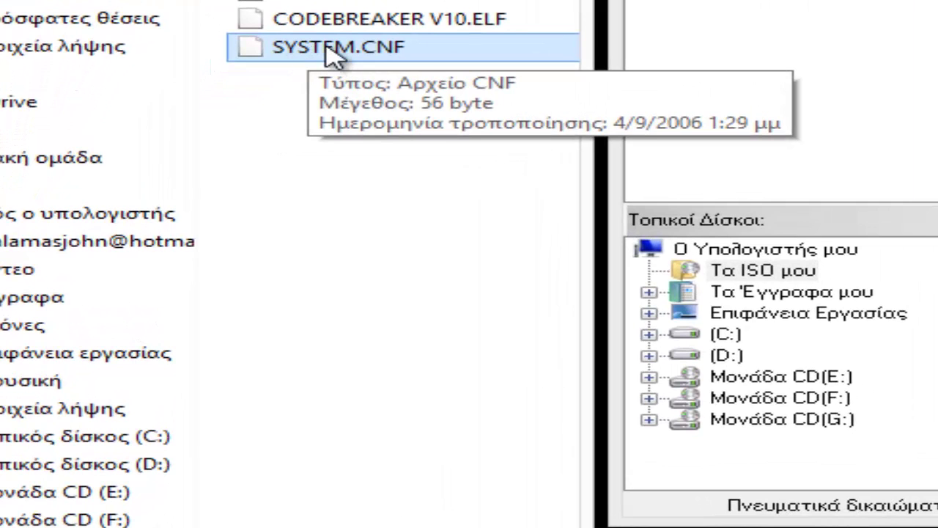
right_click(328, 51)
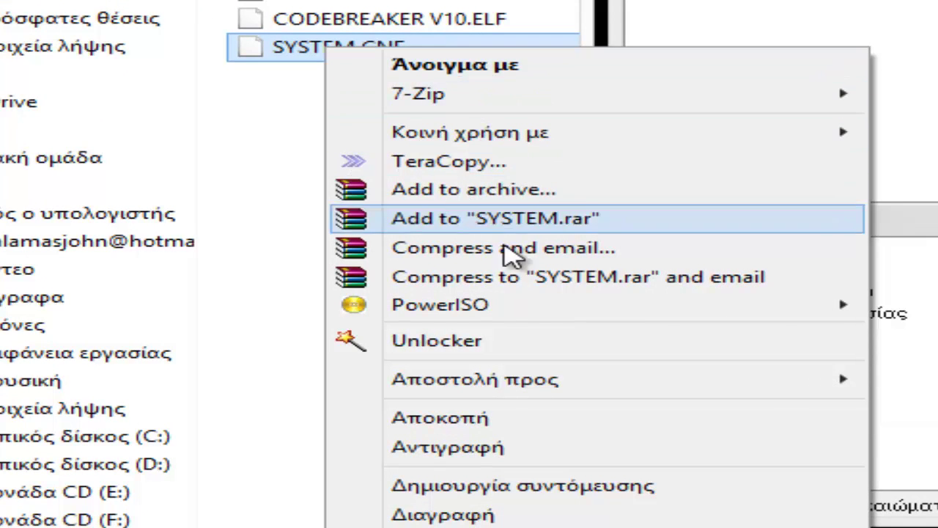
mouse_move(490, 140)
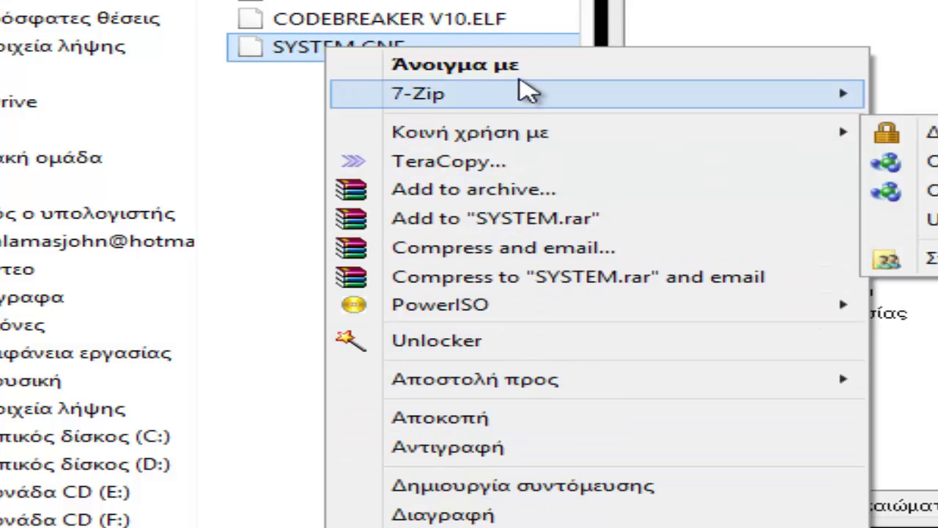
left_click(522, 67)
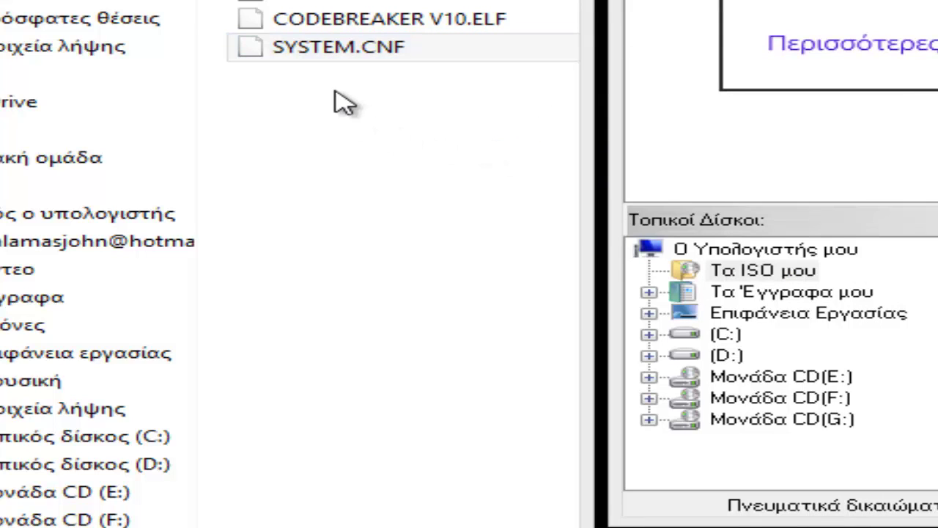
left_click(900, 47)
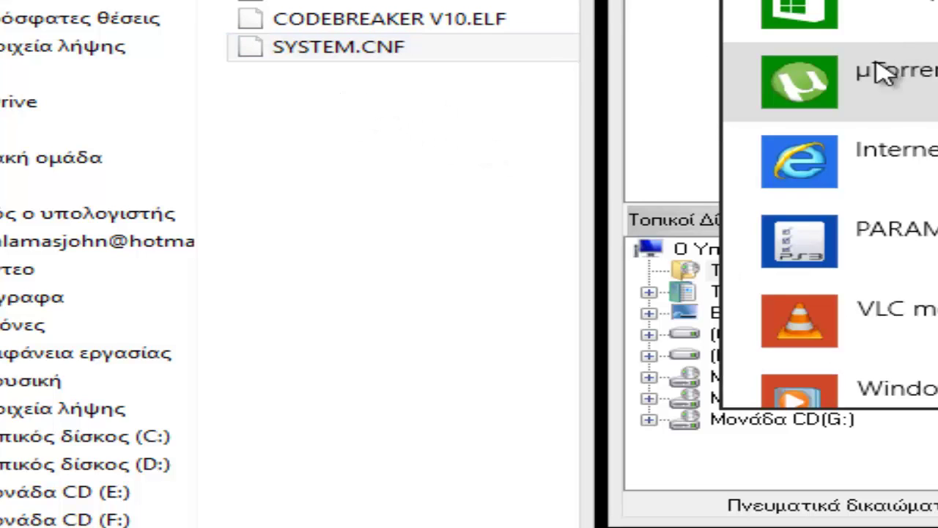
scroll(900, 255, "down", 3)
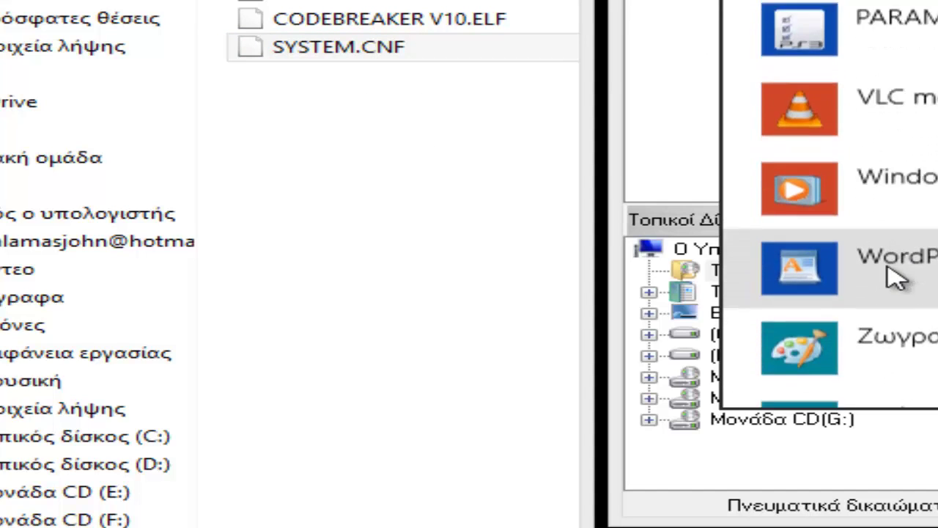
scroll(896, 264, "down", 1)
scroll(897, 282, "down", 2)
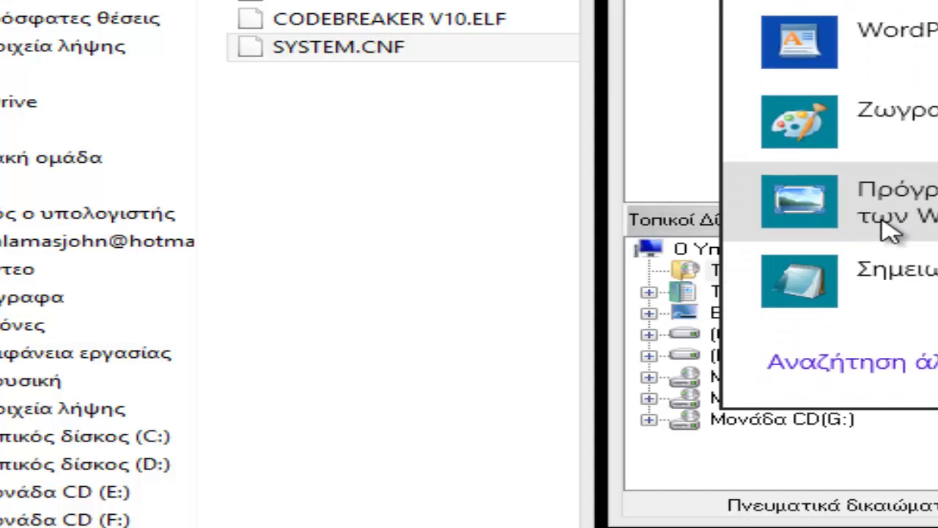
left_click(905, 286)
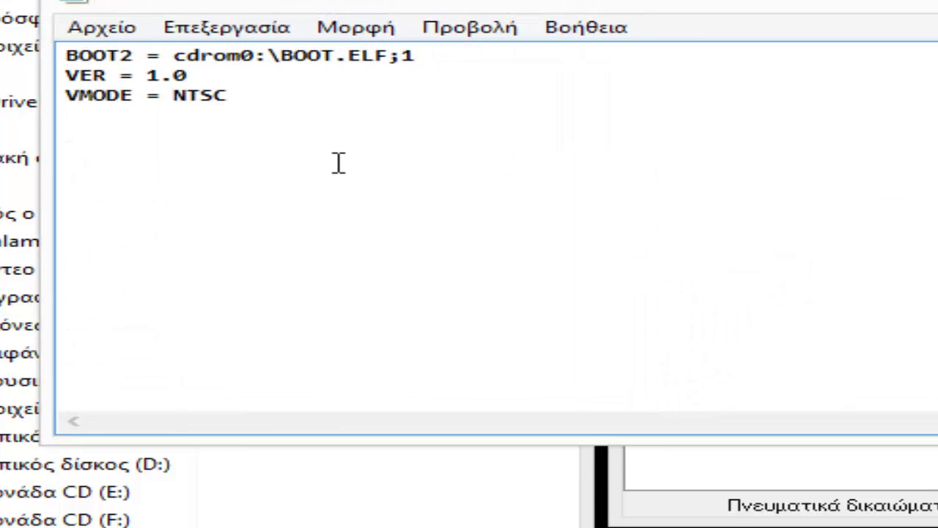
Compare the BOOT2 path in SYSTEM.CNF with the BOOT.ELF file in the uLe-CB10 folder, and close the text file
left_click_drag(410, 7, 705, 229)
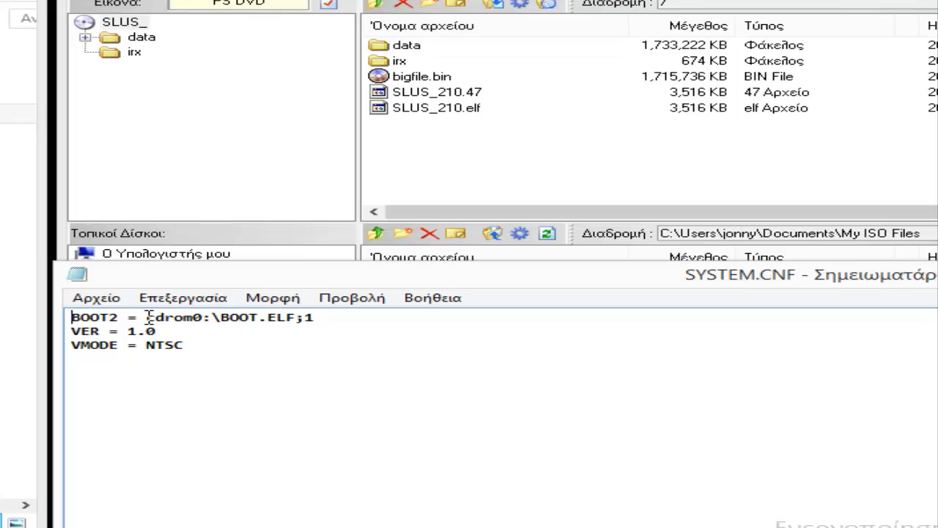
left_click_drag(148, 316, 316, 320)
left_click(315, 321)
left_click(18, 75)
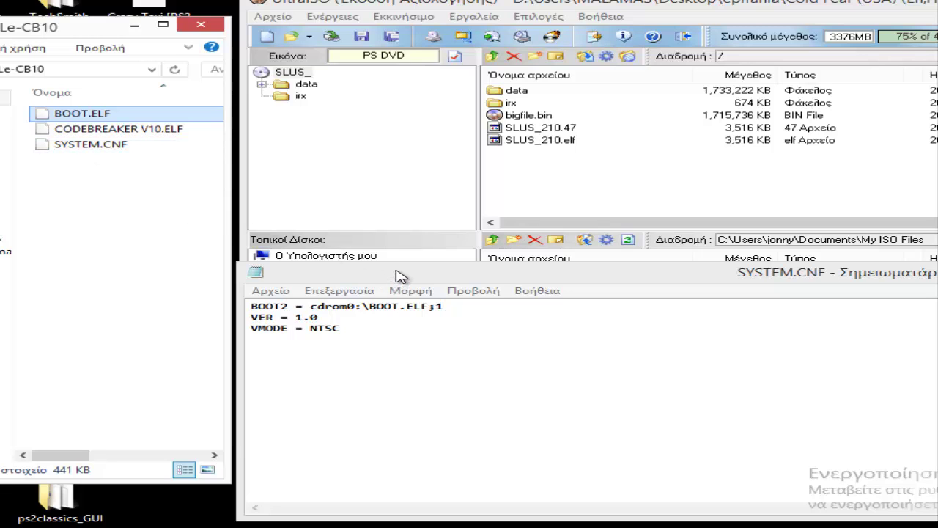
left_click_drag(396, 273, 381, 259)
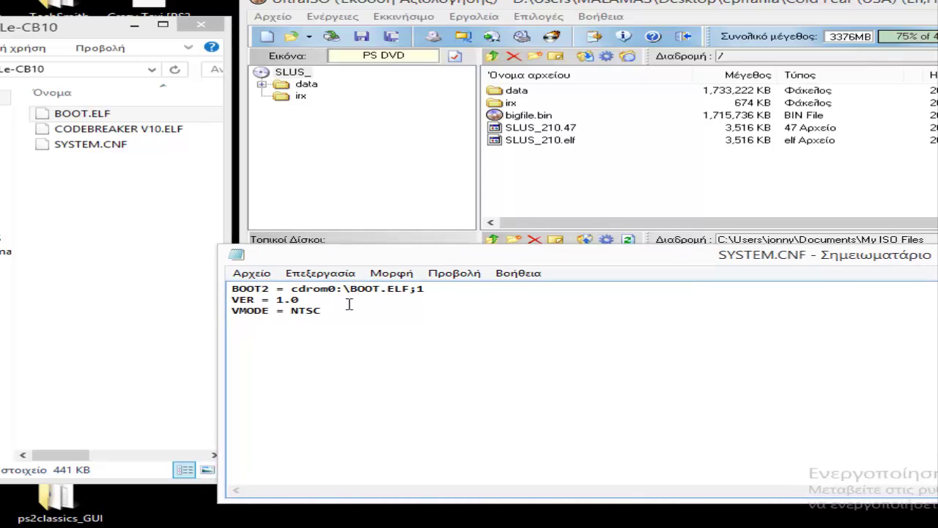
mouse_move(743, 260)
left_mouse_down()
mouse_move(387, 255)
mouse_move(757, 269)
left_mouse_up()
key("alt+F4")
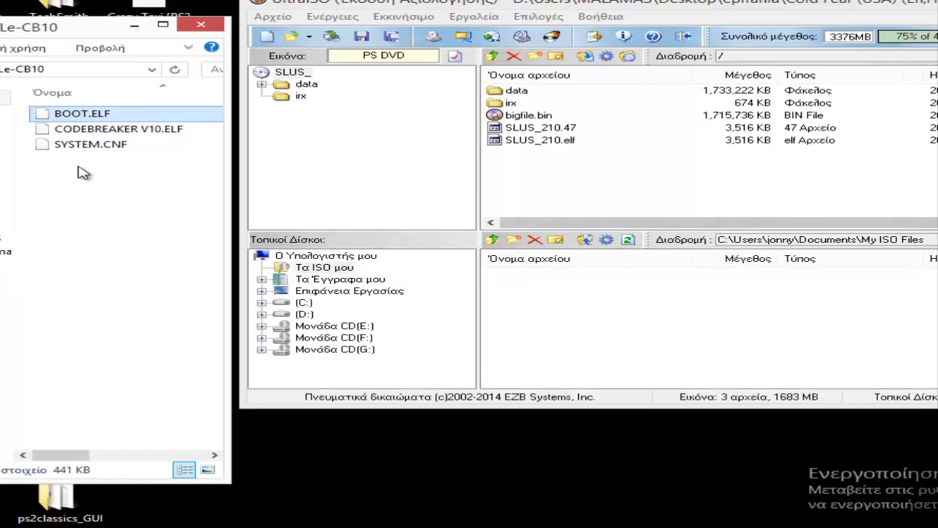
Add SYSTEM.CNF, BOOT.ELF and CODEBREAKER V10.ELF from the uLe-CB10 folder to the root of the disc image
left_click(80, 145)
left_click_drag(103, 154, 530, 183)
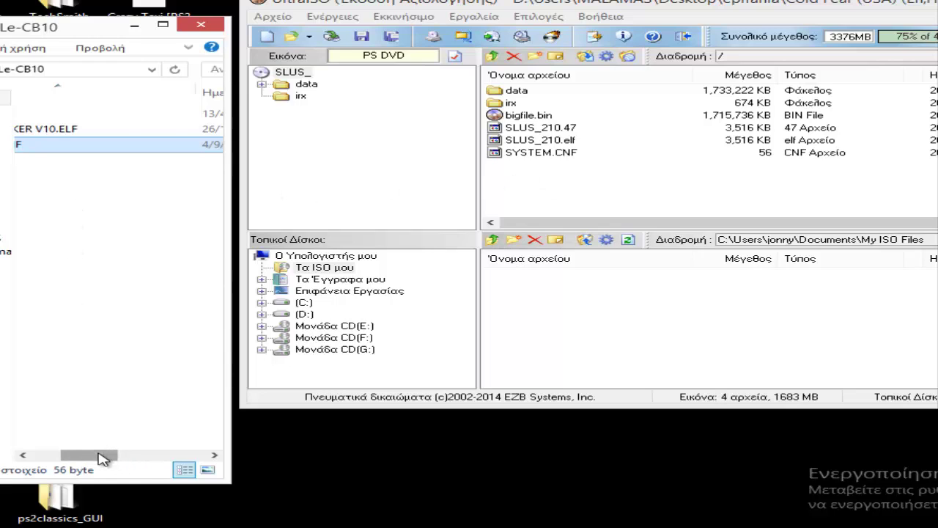
left_click_drag(105, 455, 66, 456)
left_click(79, 129)
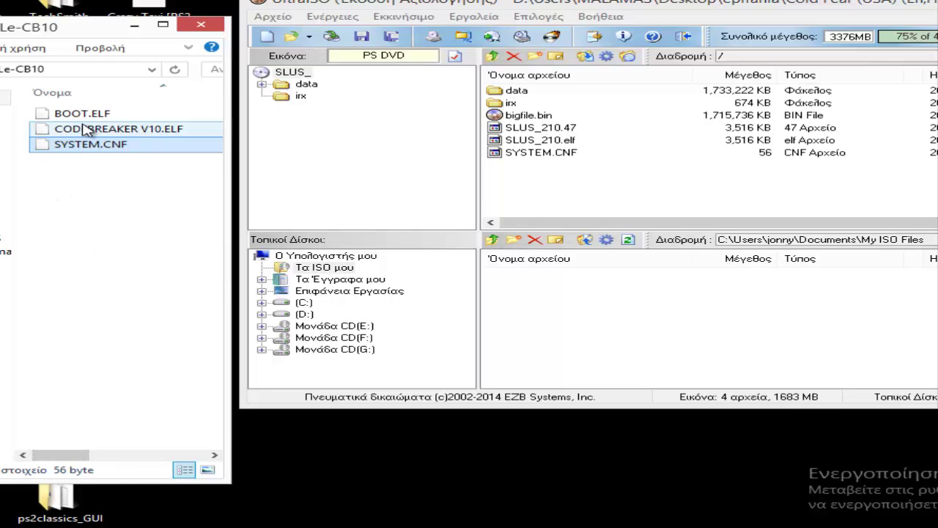
left_click(63, 117)
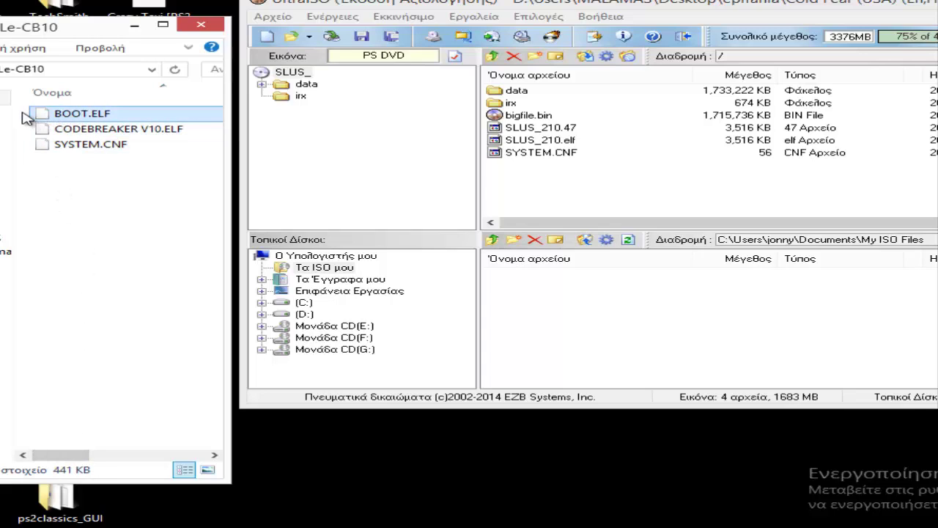
key("shift+Down")
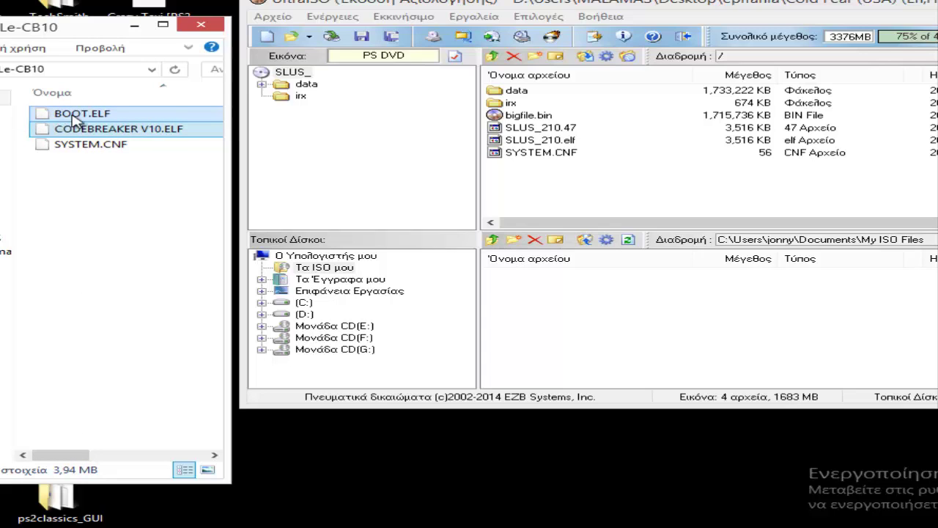
left_click_drag(76, 120, 557, 194)
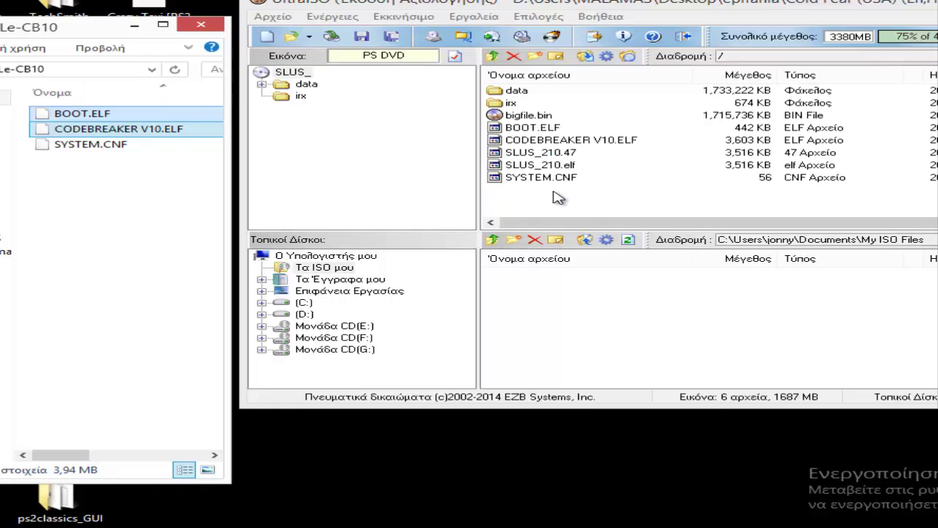
Select everything in the image root and start saving it as a standard ISO named Cold Fear (USA) (En,Fr,Es), cancelling before the save
left_click_drag(632, 206, 493, 84)
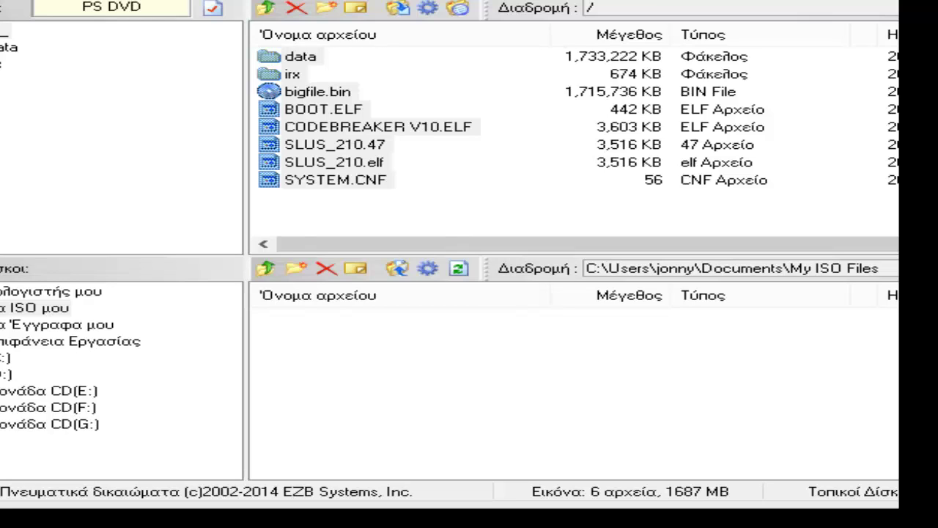
key("ctrl+a")
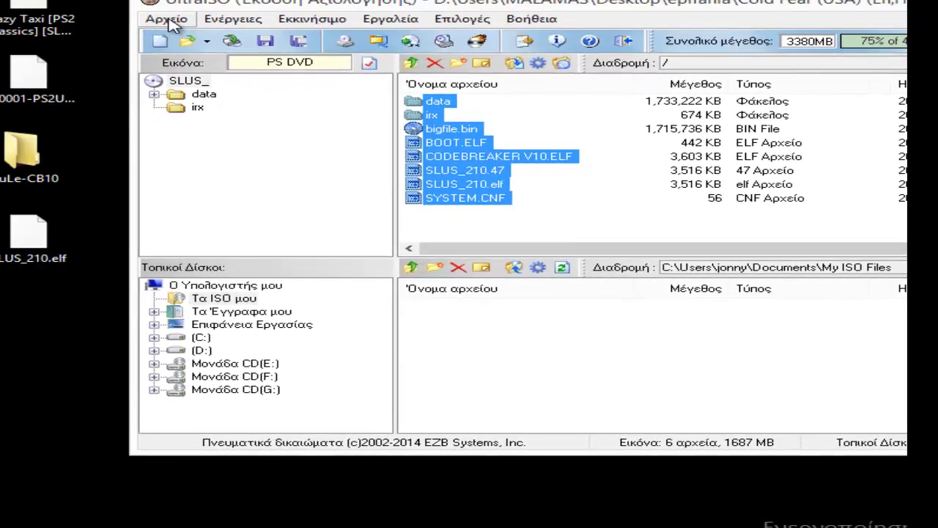
left_click(34, 0)
left_click(285, 132)
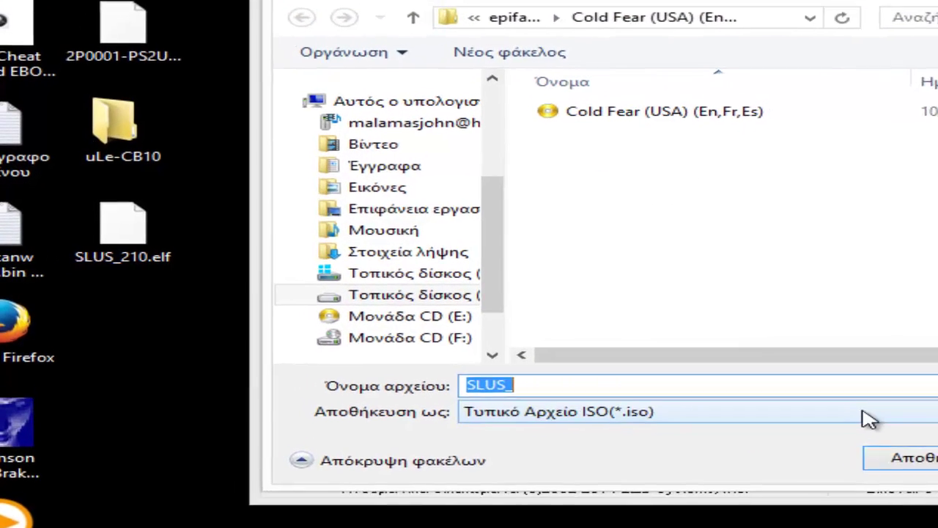
left_click(733, 393)
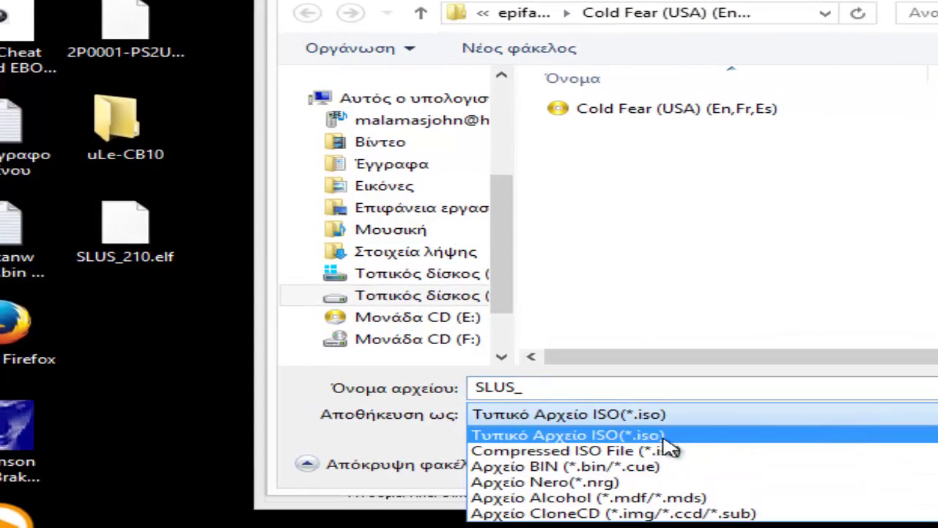
left_click(634, 416)
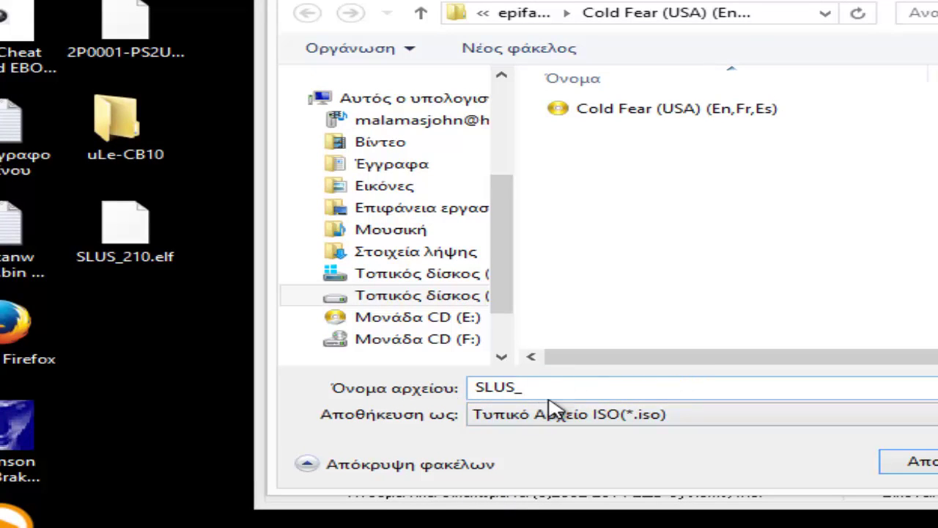
left_click(582, 387)
left_click(503, 387)
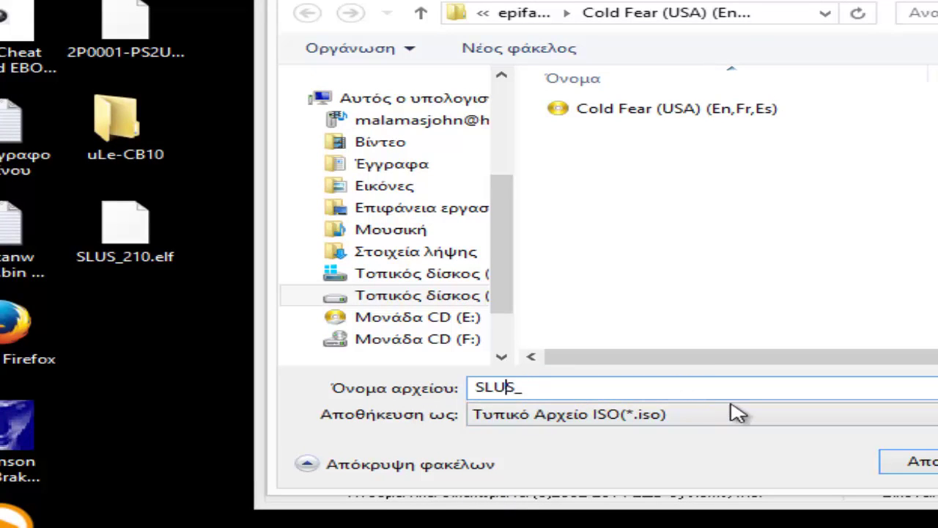
key("shift+End")
left_click(623, 108)
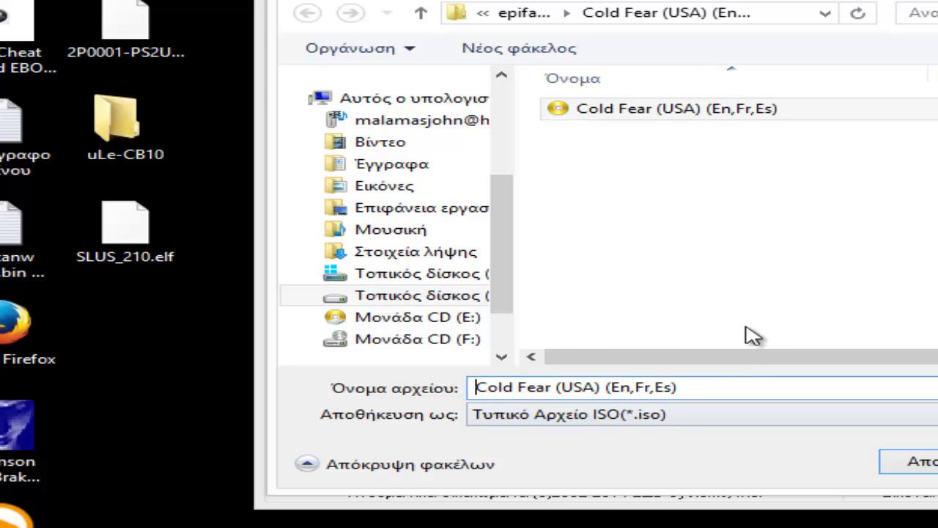
left_click_drag(753, 387, 557, 387)
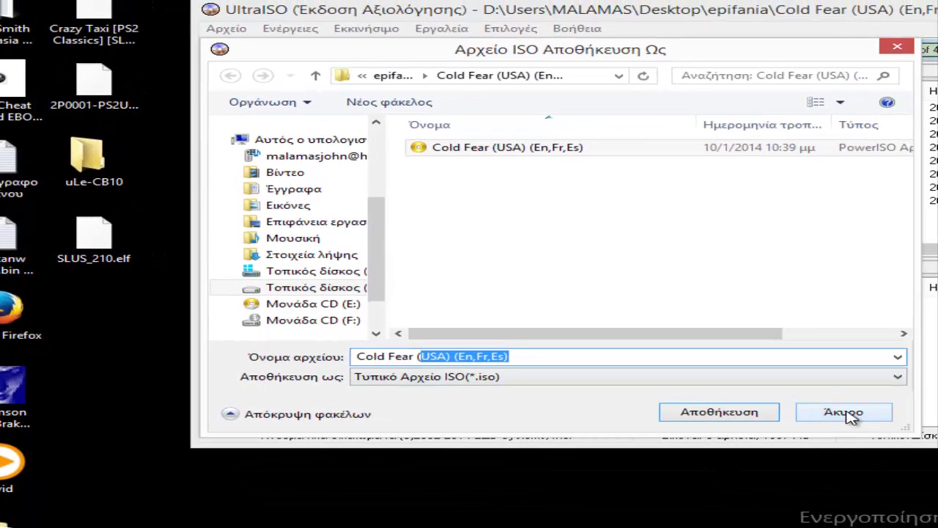
left_click(845, 412)
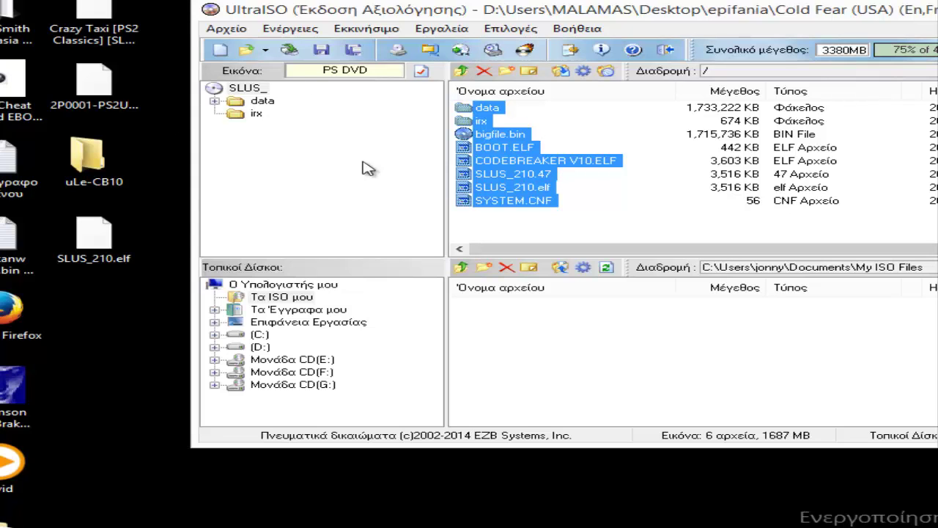
Bring the whole UltraISO window into view and review the BOOT, CODEBREAKER, SLUS and SYSTEM files in the image root
left_click_drag(639, 14, 455, 16)
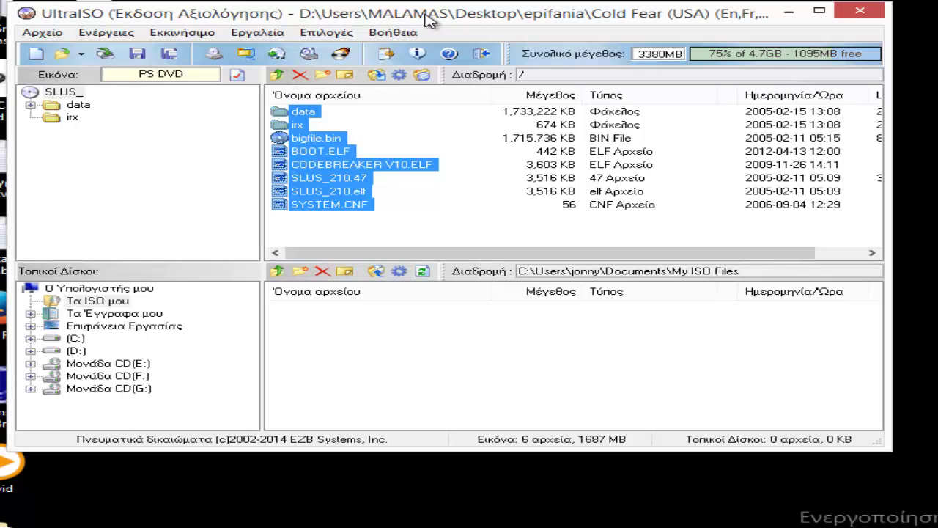
left_click_drag(419, 225, 288, 147)
left_click(385, 227)
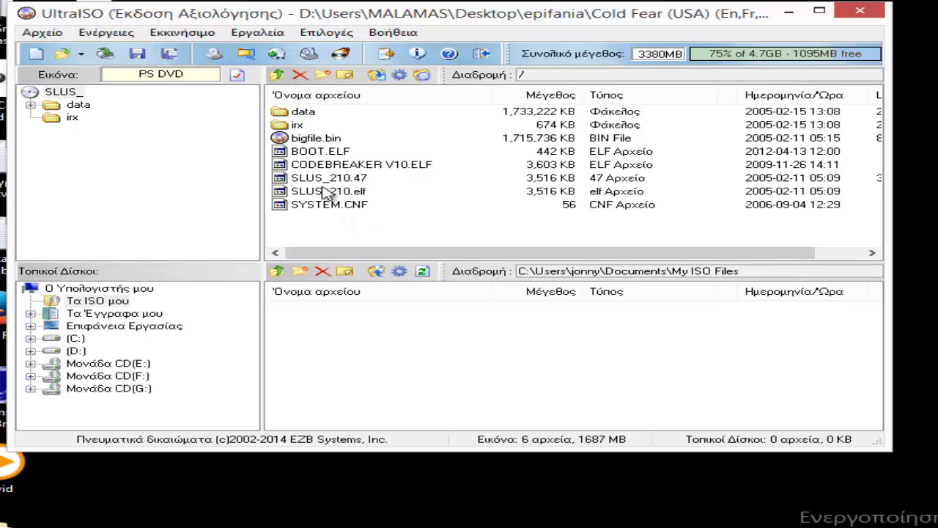
left_click(319, 151)
left_click(324, 167)
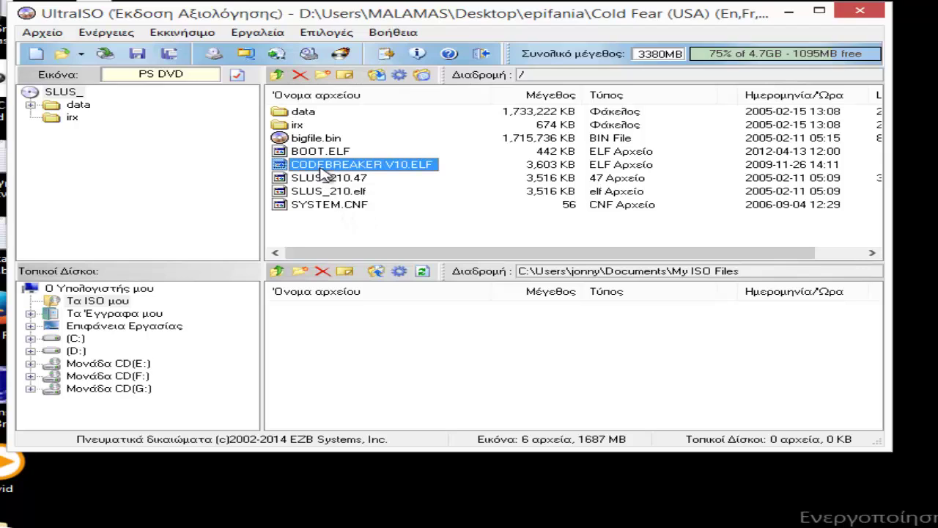
left_click(302, 192)
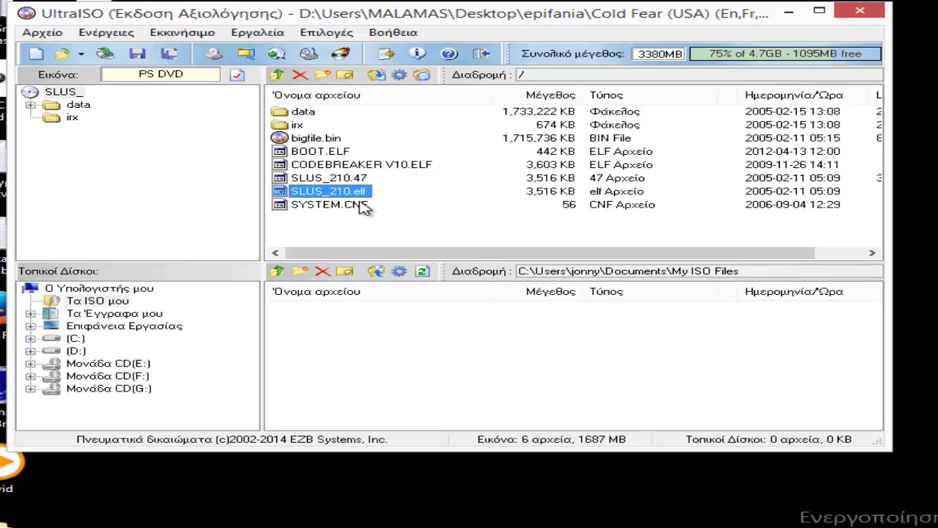
left_click(316, 153)
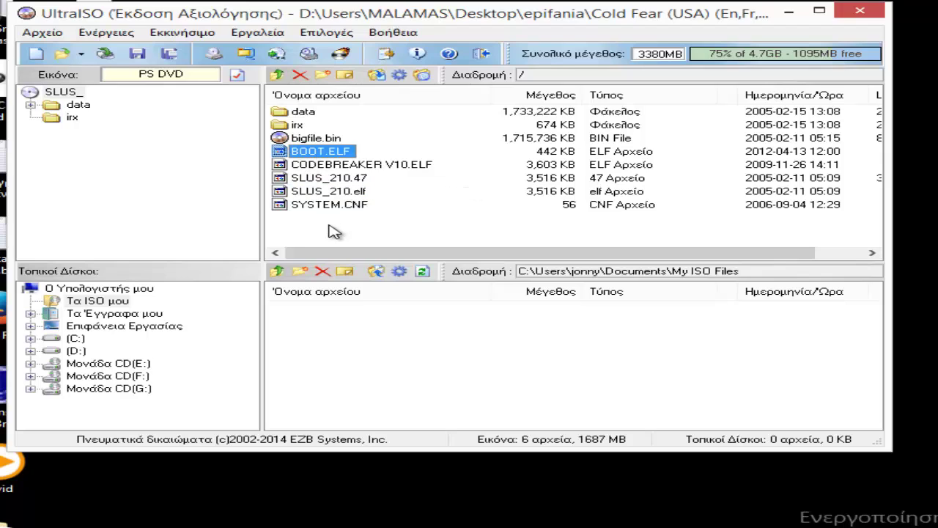
Close UltraISO without saving the changes to the disc image
left_click(865, 14)
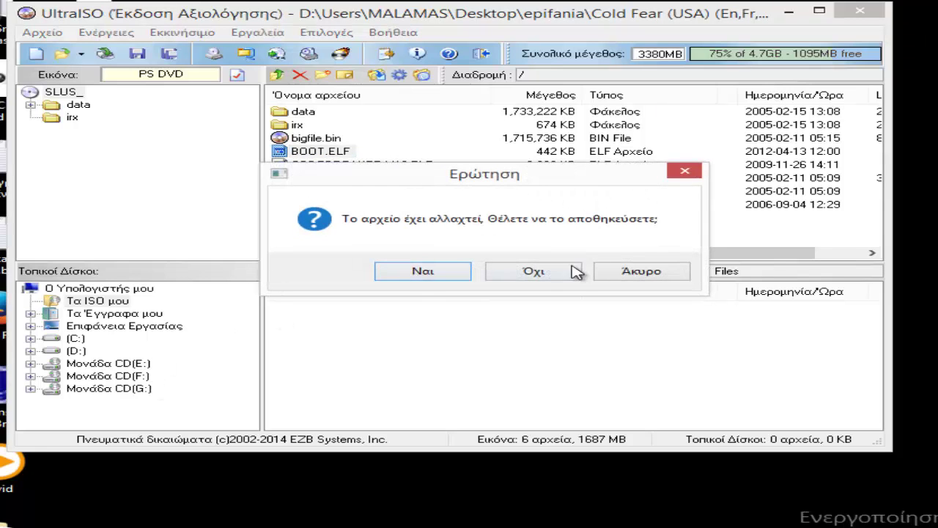
left_click(548, 274)
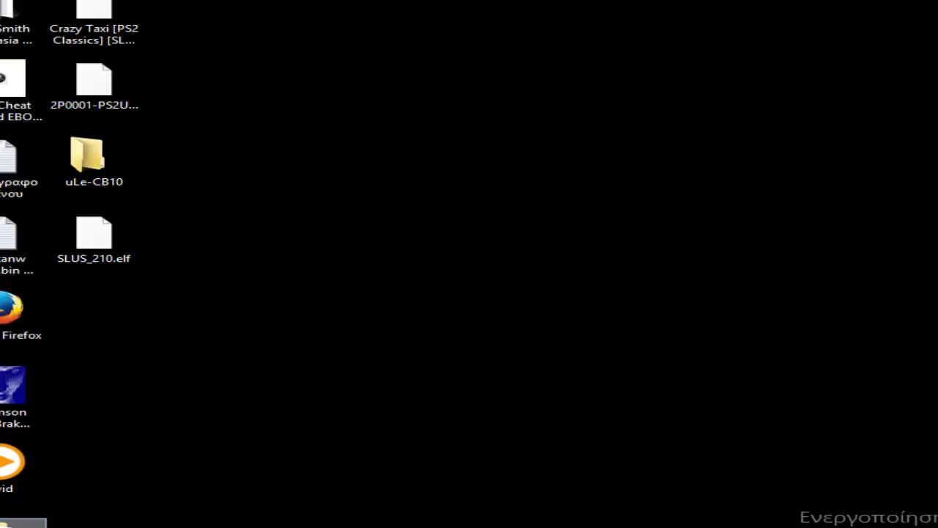
Move the ps2classics_GUI folder to an empty area of the desktop and return it to its place below ezvid
left_click_drag(22, 522, 267, 271)
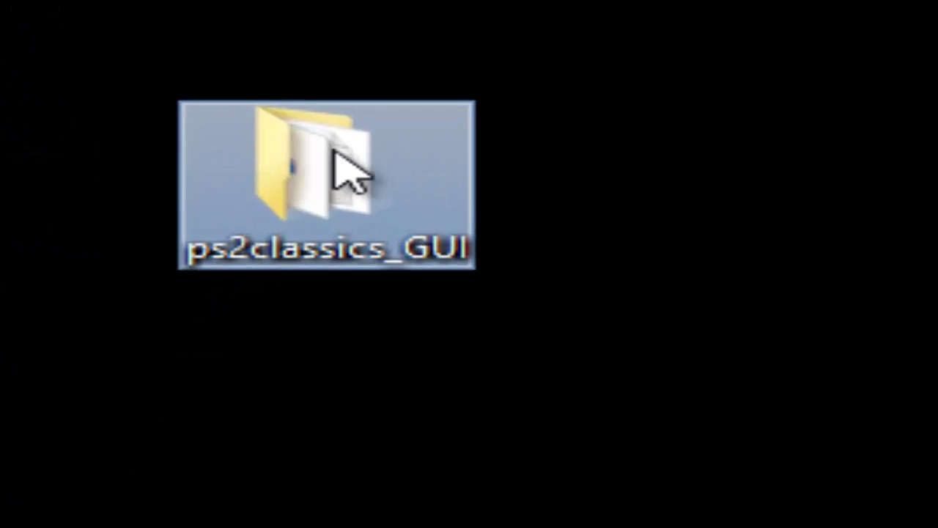
mouse_move(303, 195)
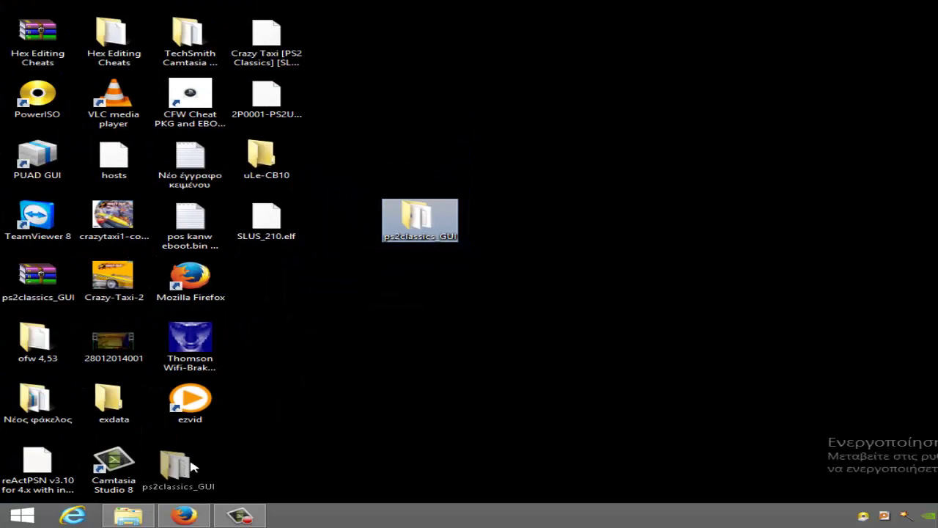
left_click_drag(204, 456, 204, 457)
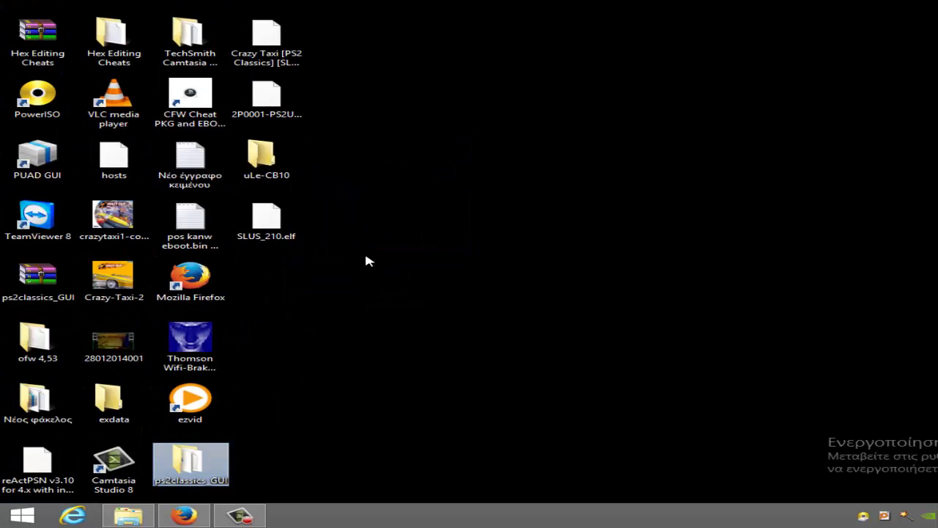